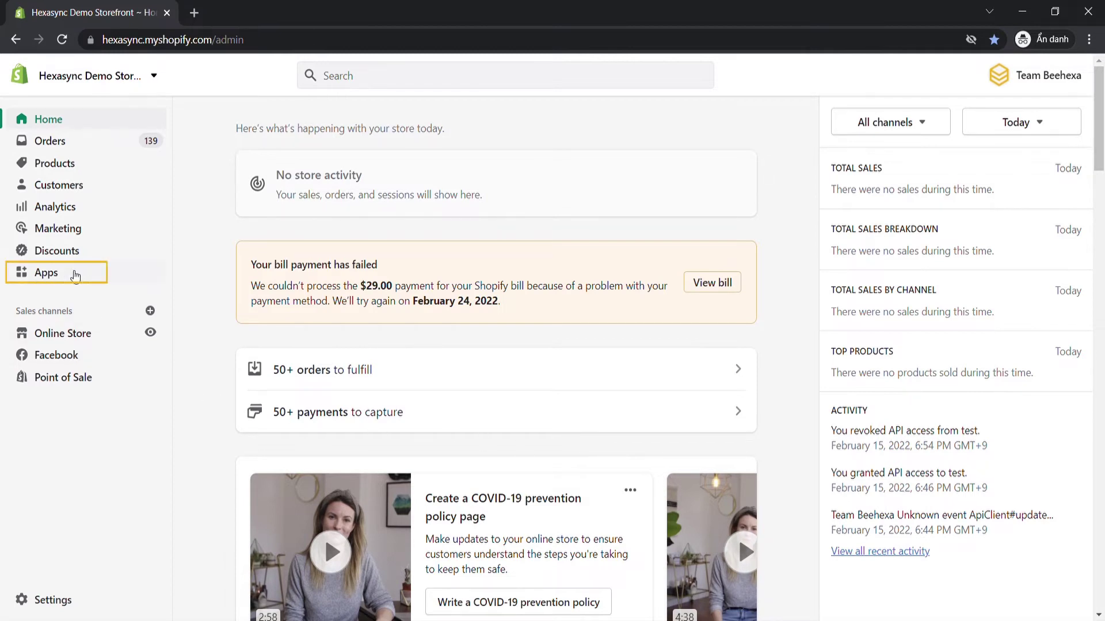
left_click(74, 275)
scroll(714, 409, "down", 10)
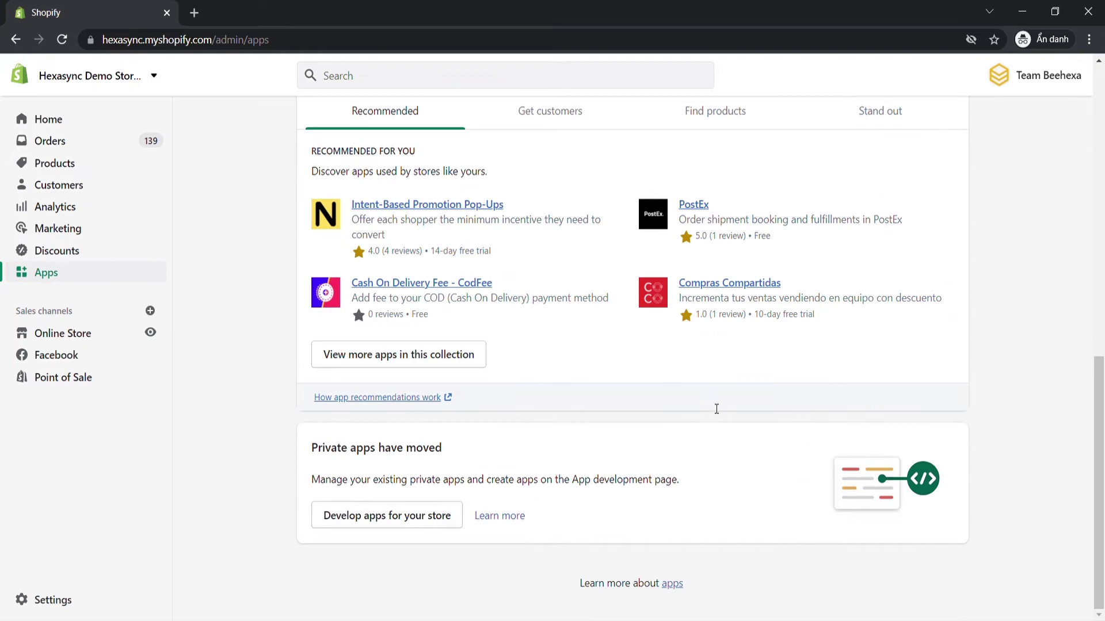
left_click(415, 516)
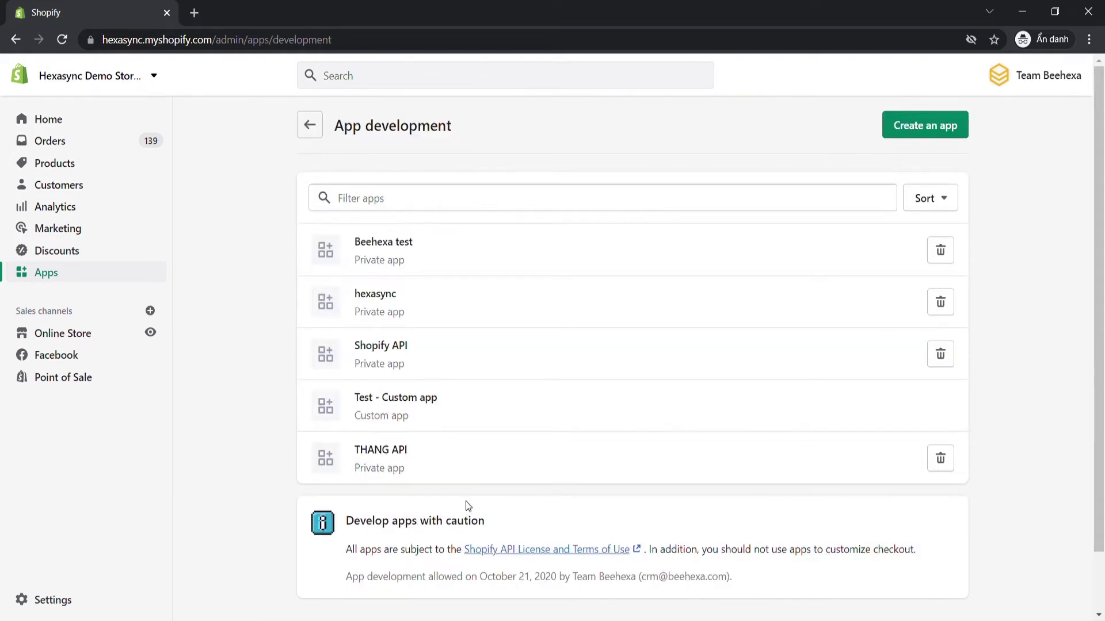
left_click(931, 129)
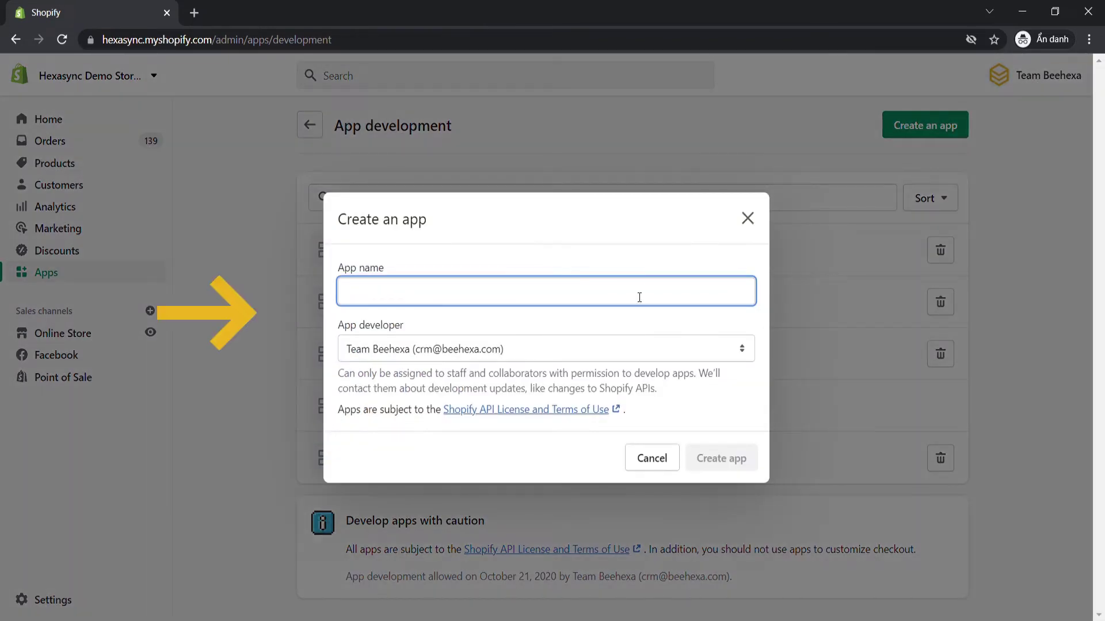
type("Beehexa")
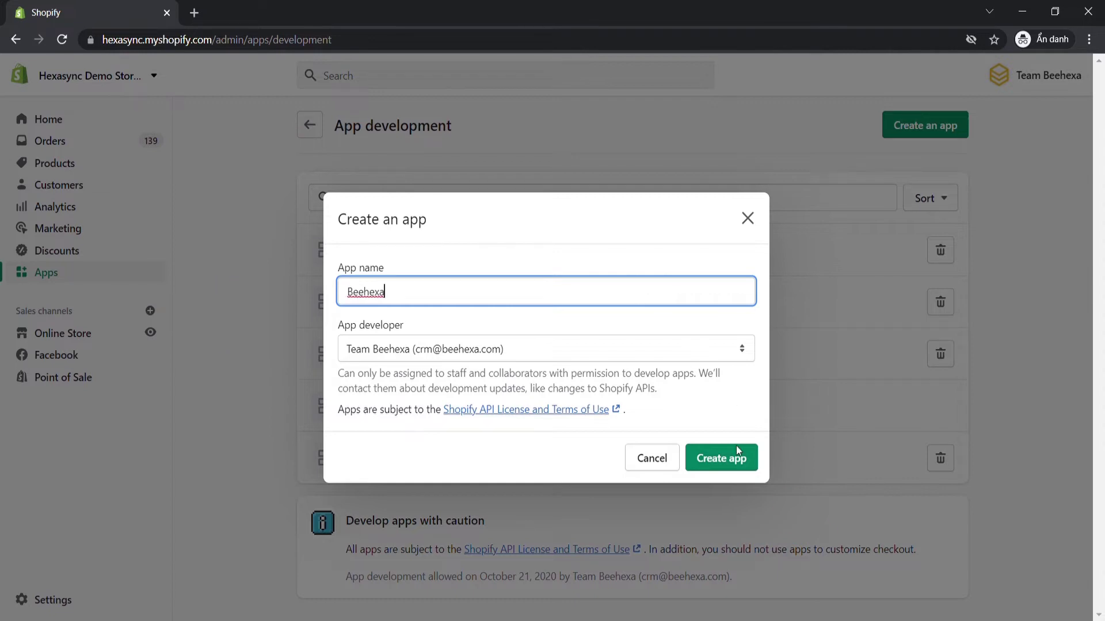
left_click(738, 464)
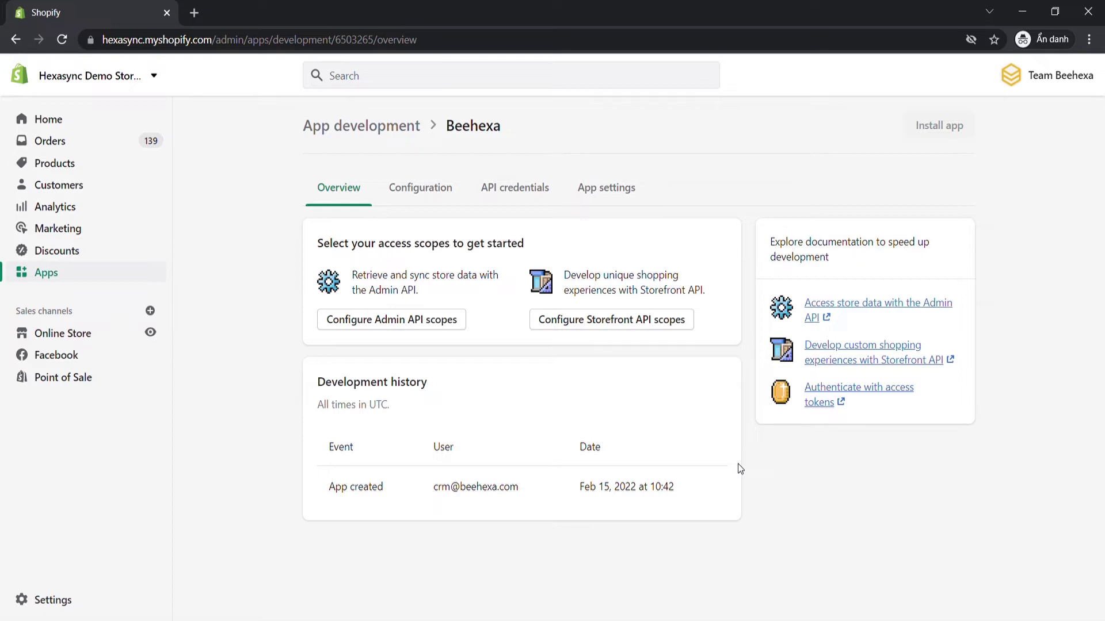
left_click(399, 324)
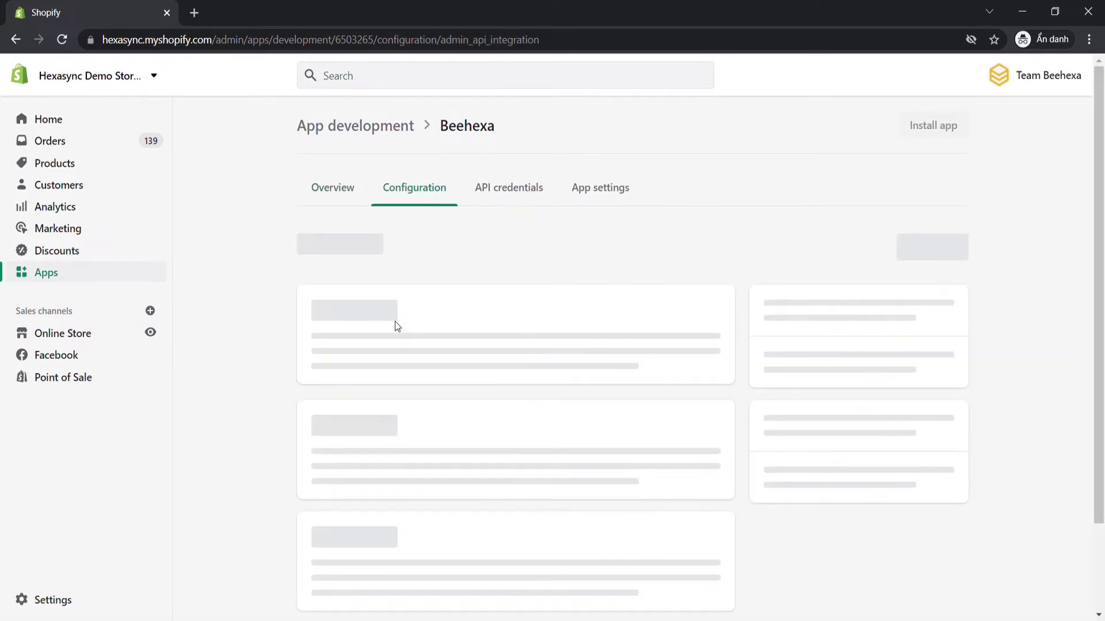
scroll(530, 403, "down", 4)
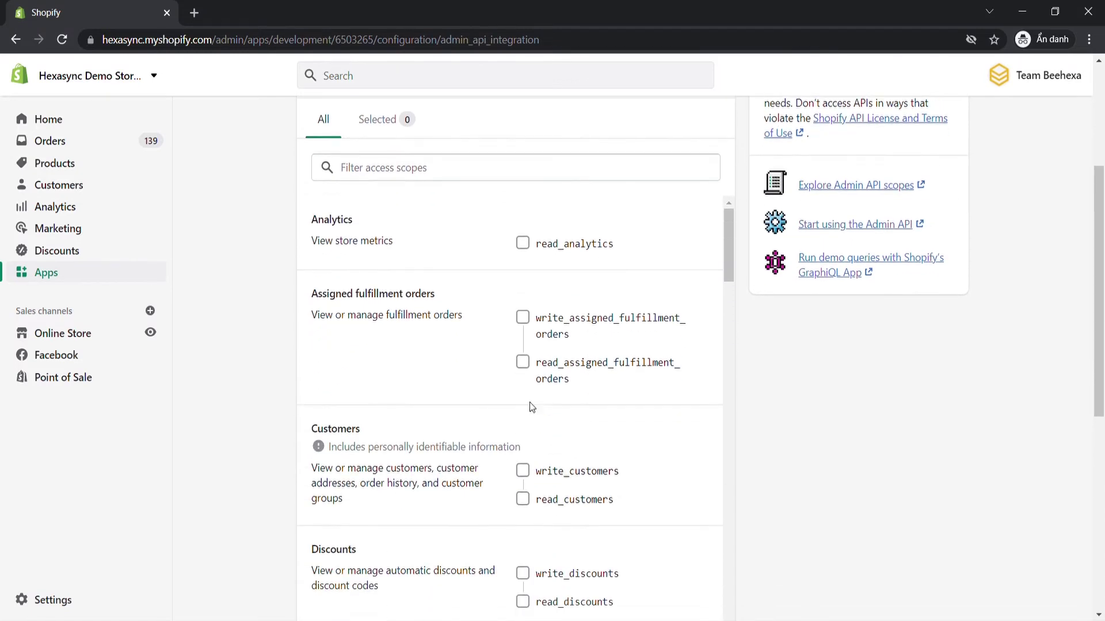
left_click(522, 244)
left_click(523, 318)
left_click(523, 362)
left_click(522, 471)
left_click(523, 498)
scroll(609, 510, "down", 15)
left_click(522, 317)
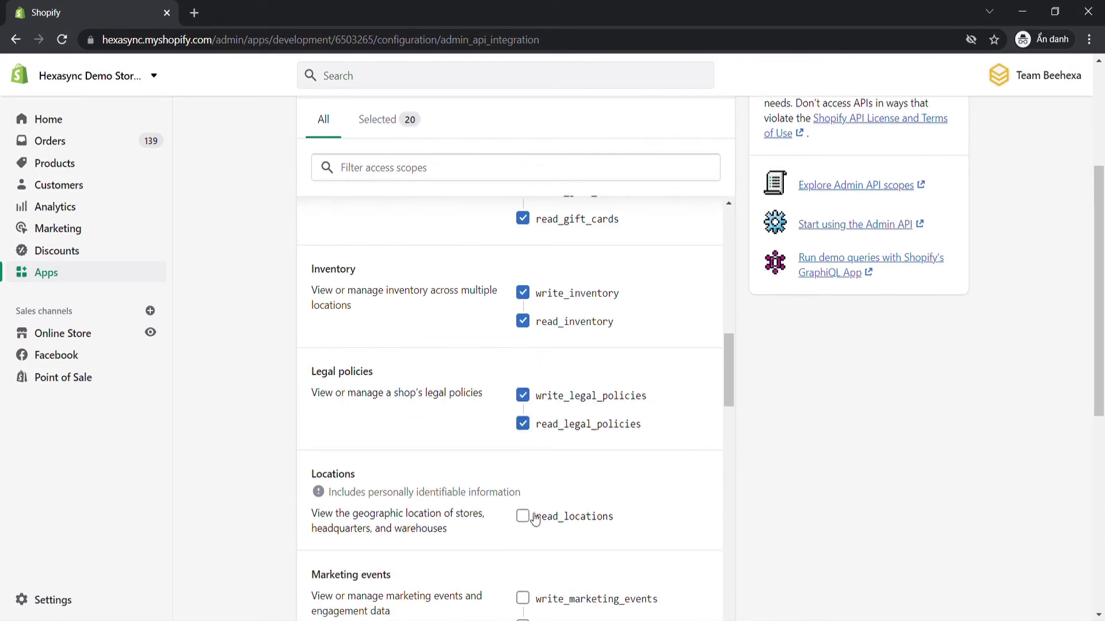
left_click(523, 233)
left_click(522, 307)
scroll(525, 432, "down", 6)
left_click(523, 461)
scroll(525, 461, "down", 5)
left_click(523, 511)
scroll(572, 510, "down", 6)
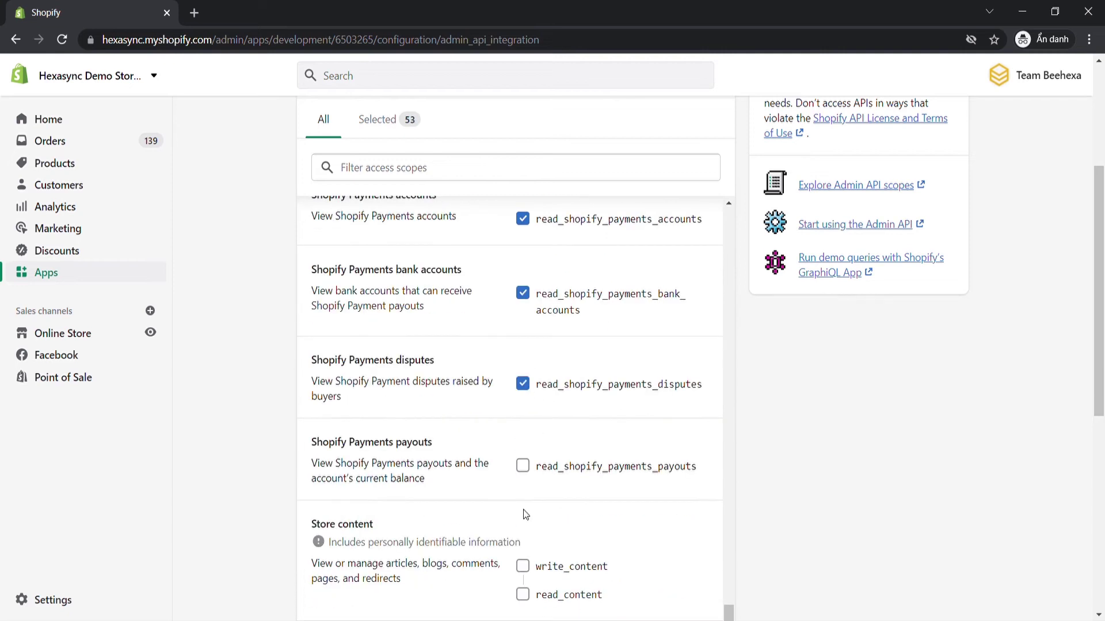
left_click(523, 328)
scroll(605, 455, "down", 3)
scroll(606, 454, "down", 10)
left_click(947, 607)
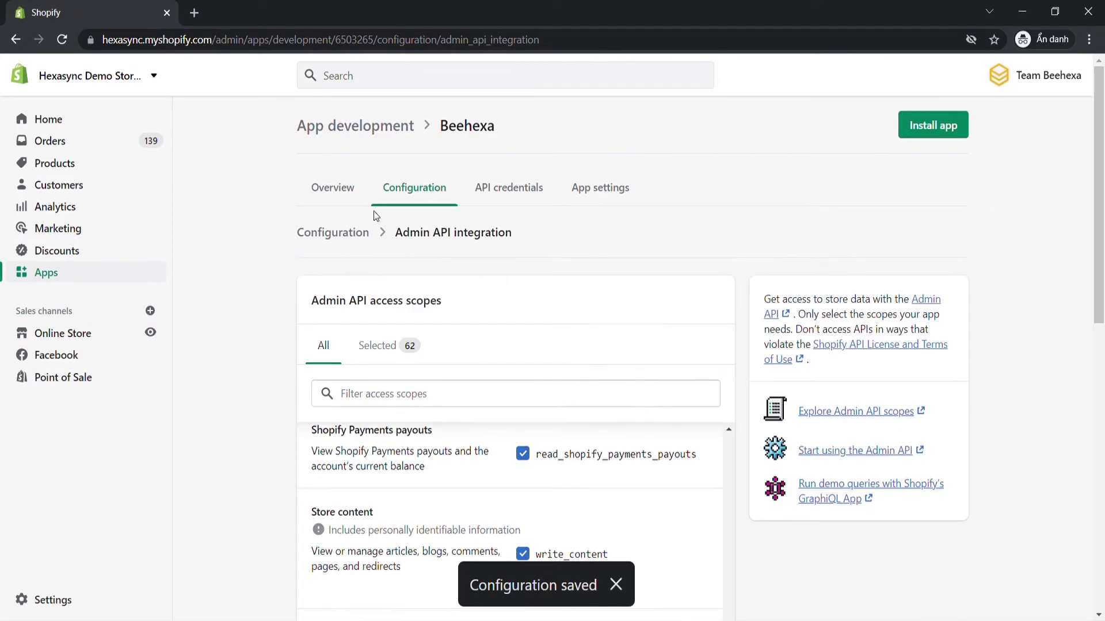
left_click(436, 194)
scroll(529, 311, "down", 3)
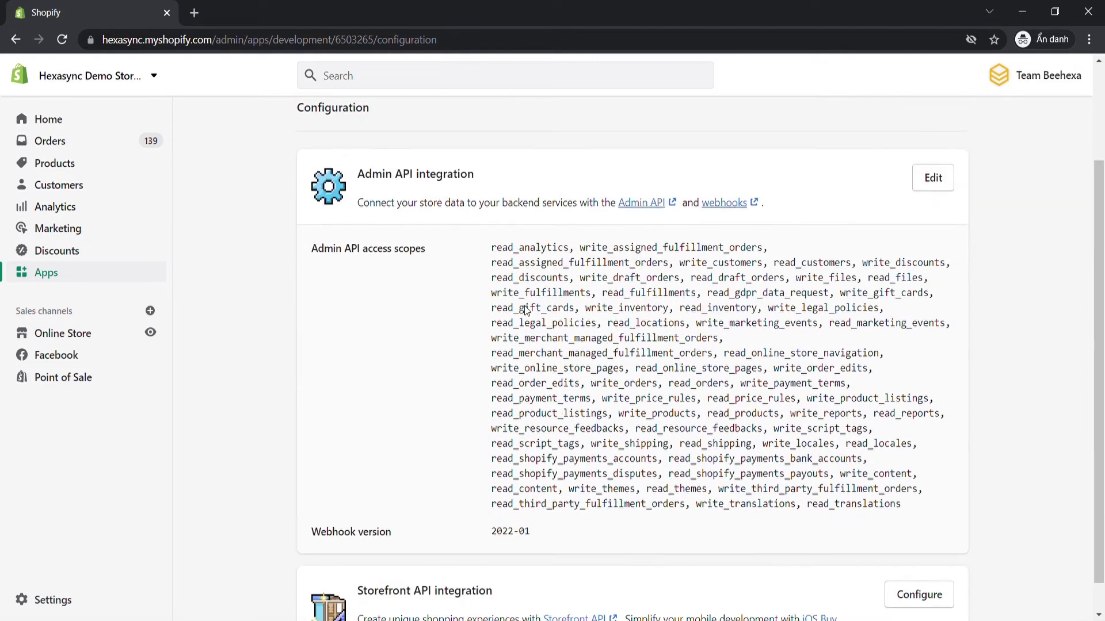
left_click(932, 561)
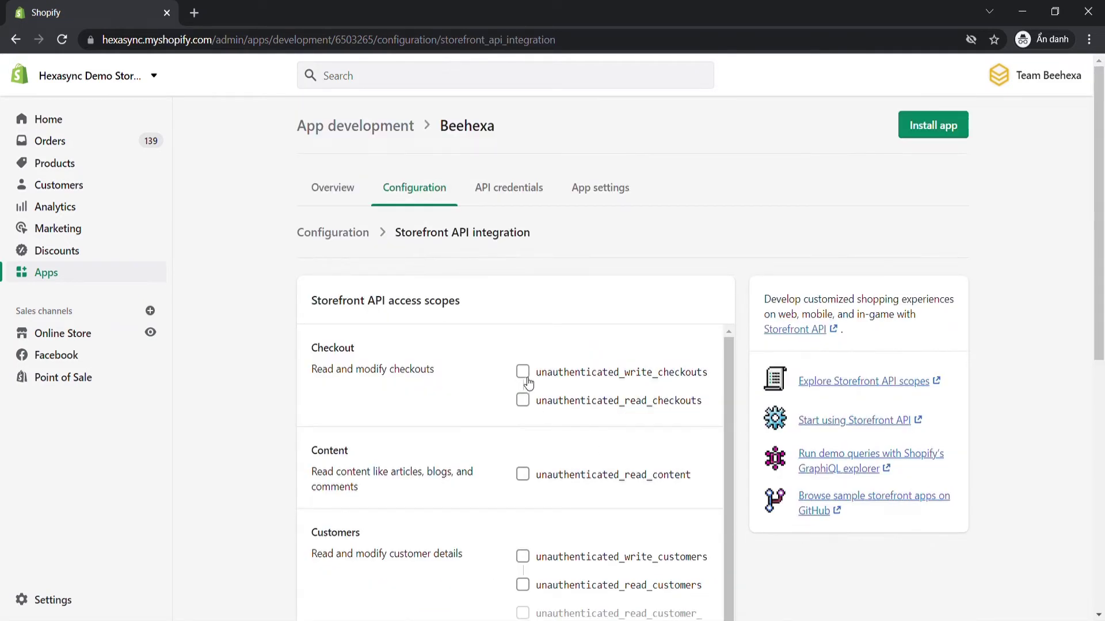
left_click(523, 373)
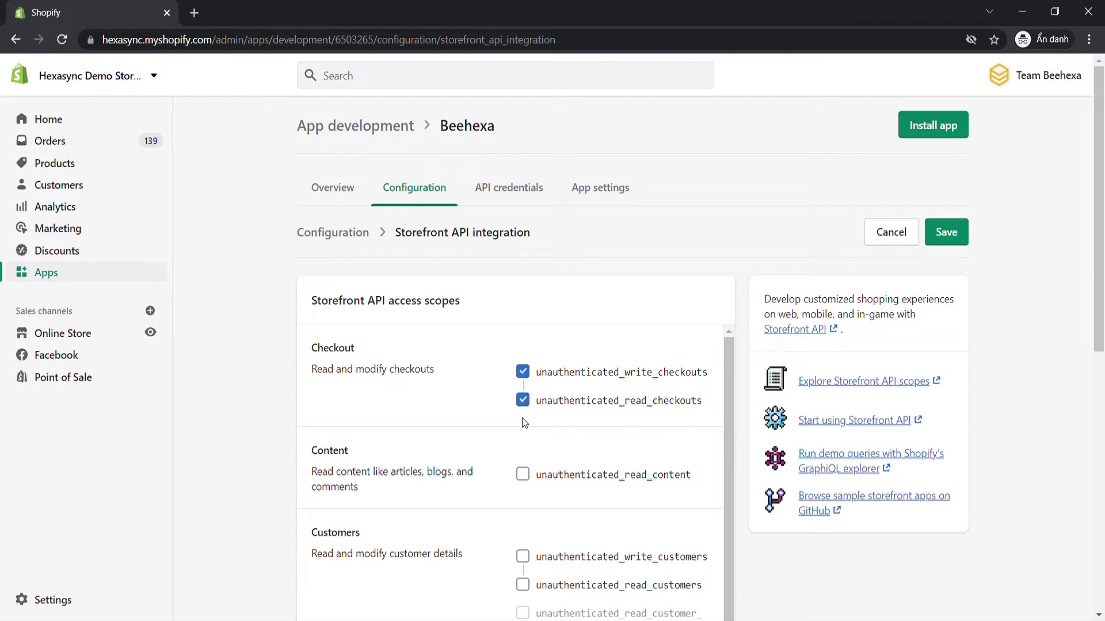
left_click(523, 474)
left_click(523, 557)
scroll(557, 519, "down", 2)
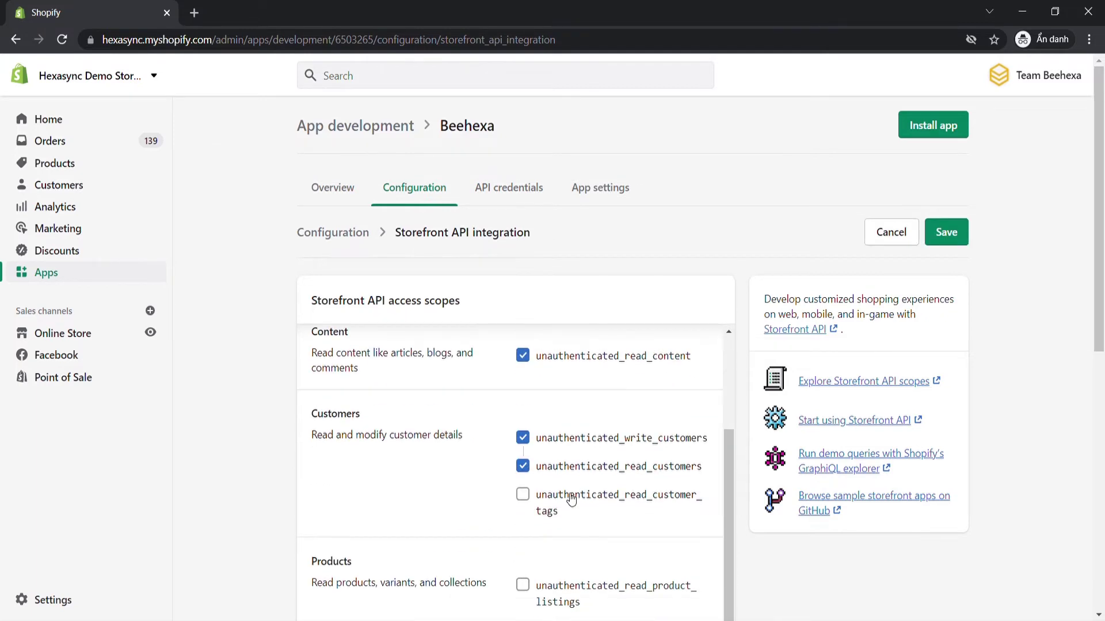
left_click(523, 494)
left_click(523, 585)
scroll(765, 533, "down", 5)
left_click(522, 328)
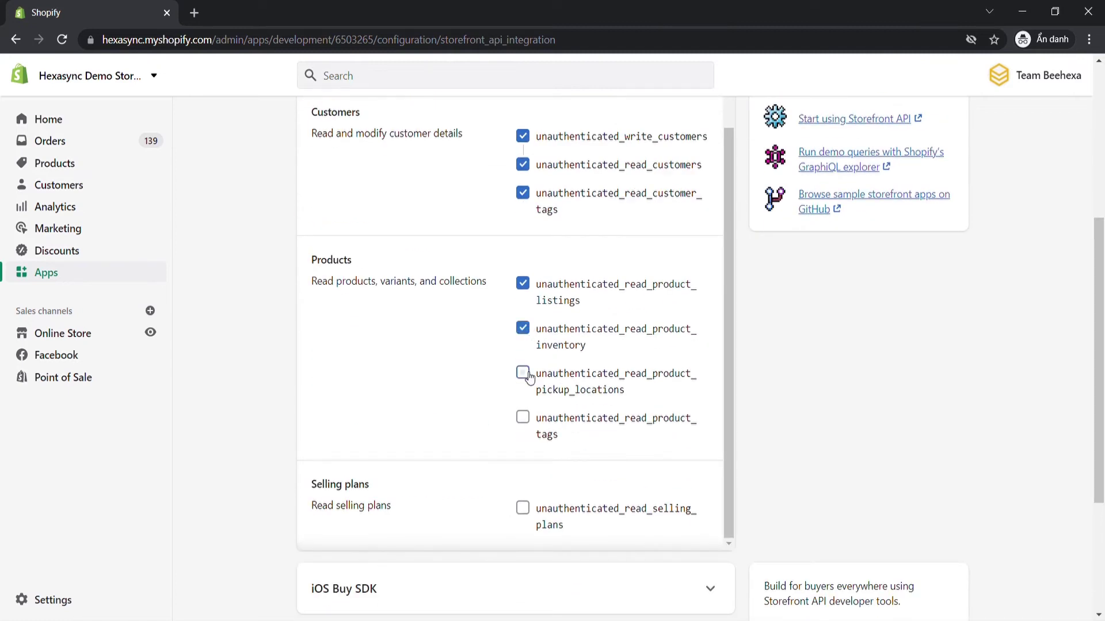
left_click(523, 418)
left_click(523, 374)
left_click(523, 508)
scroll(846, 430, "down", 3)
scroll(832, 418, "up", 10)
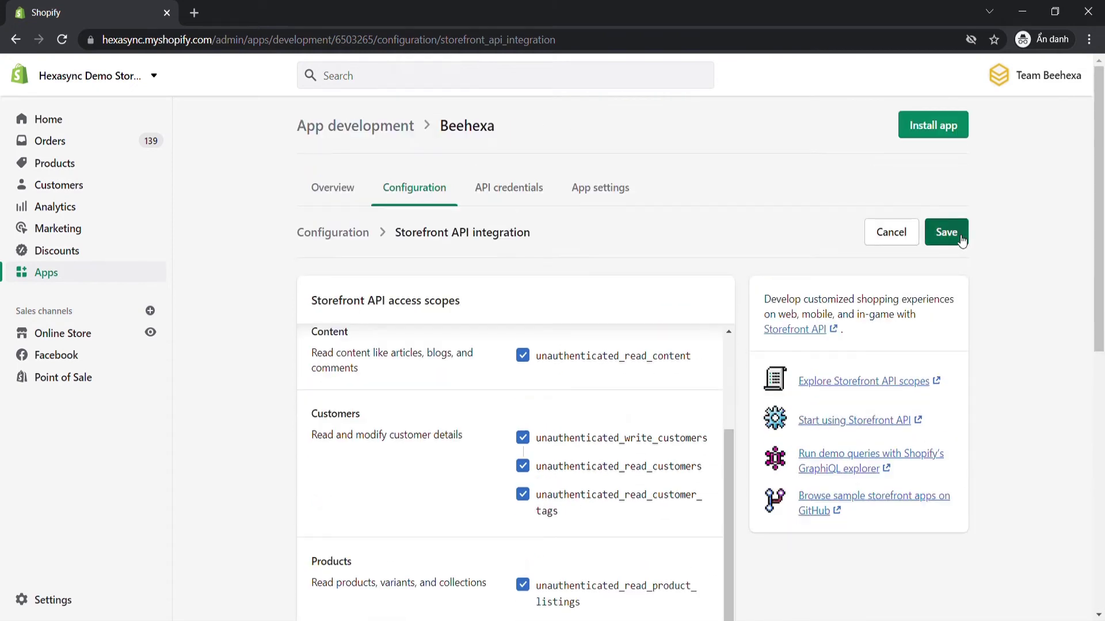
left_click(946, 232)
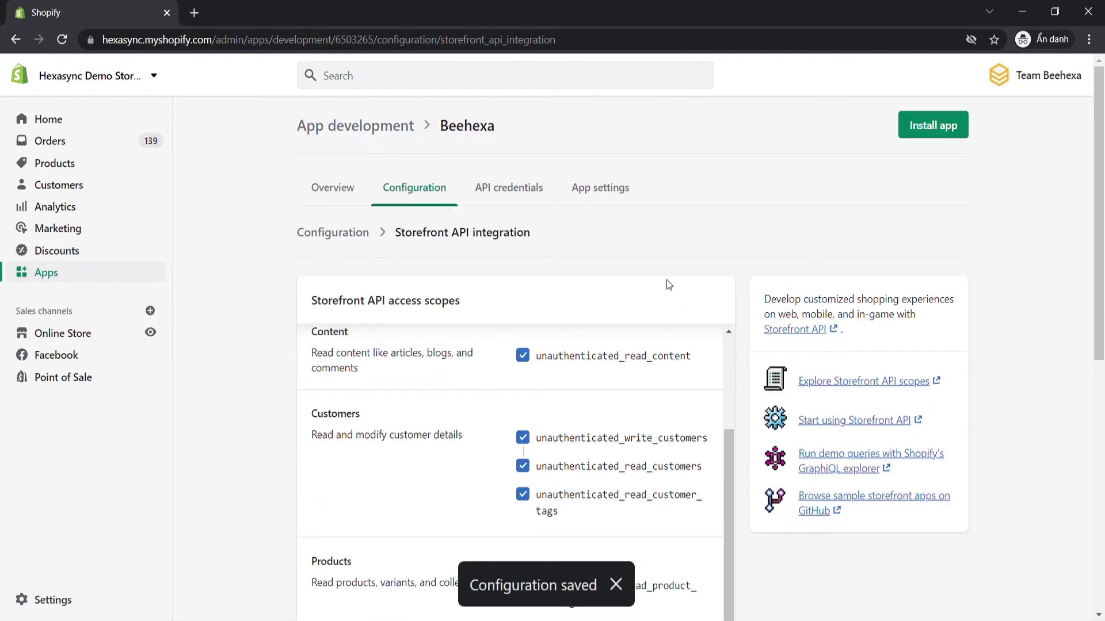
left_click(411, 192)
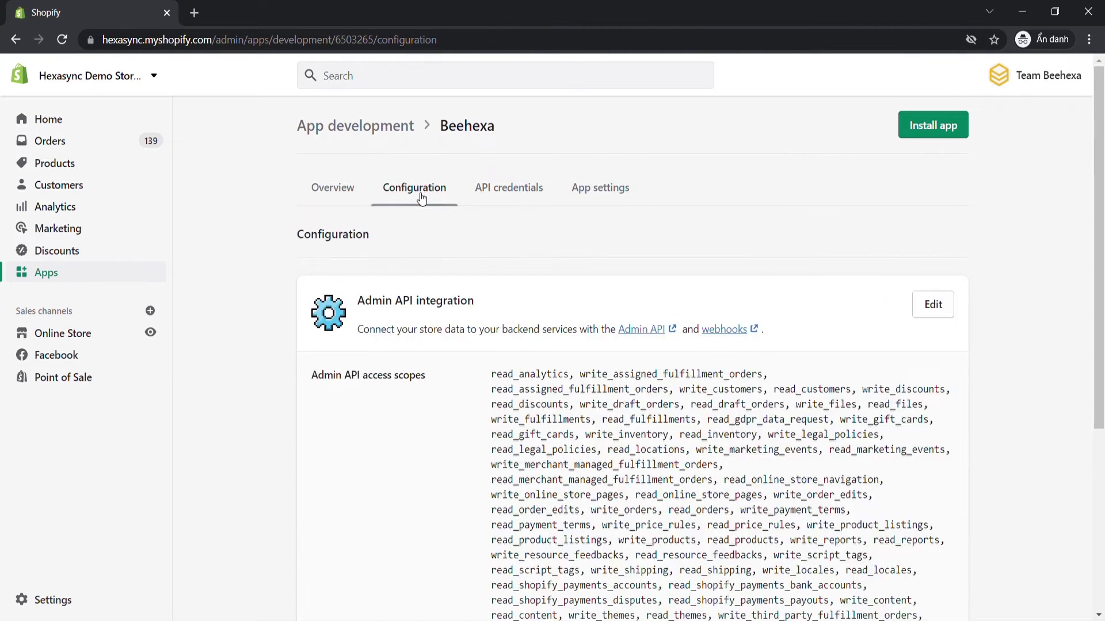
left_click(933, 128)
left_click(737, 426)
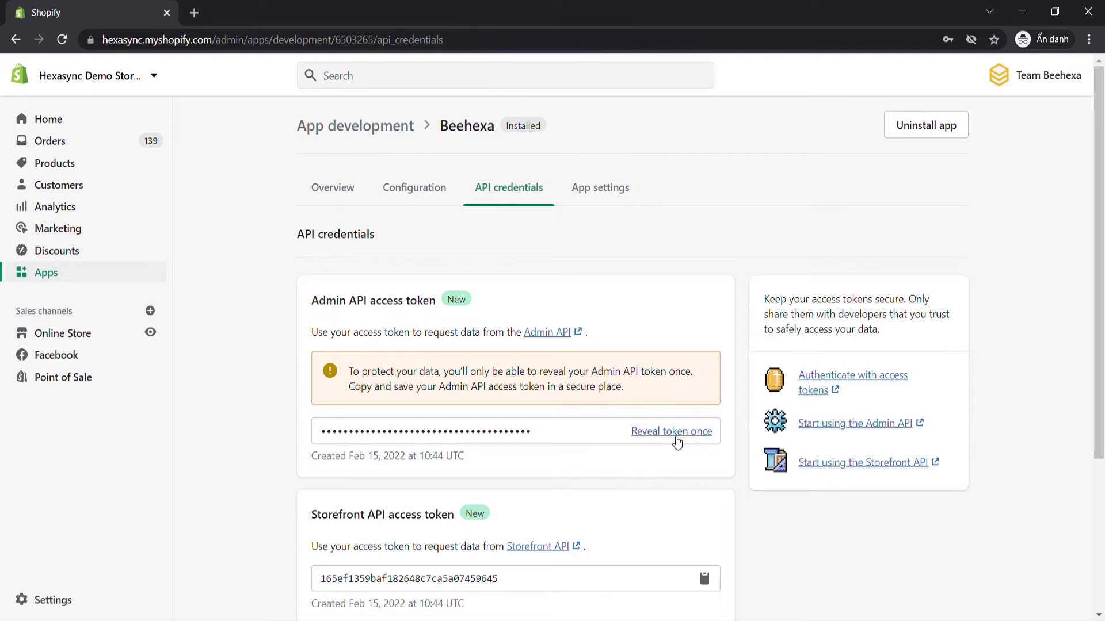
scroll(677, 441, "down", 4)
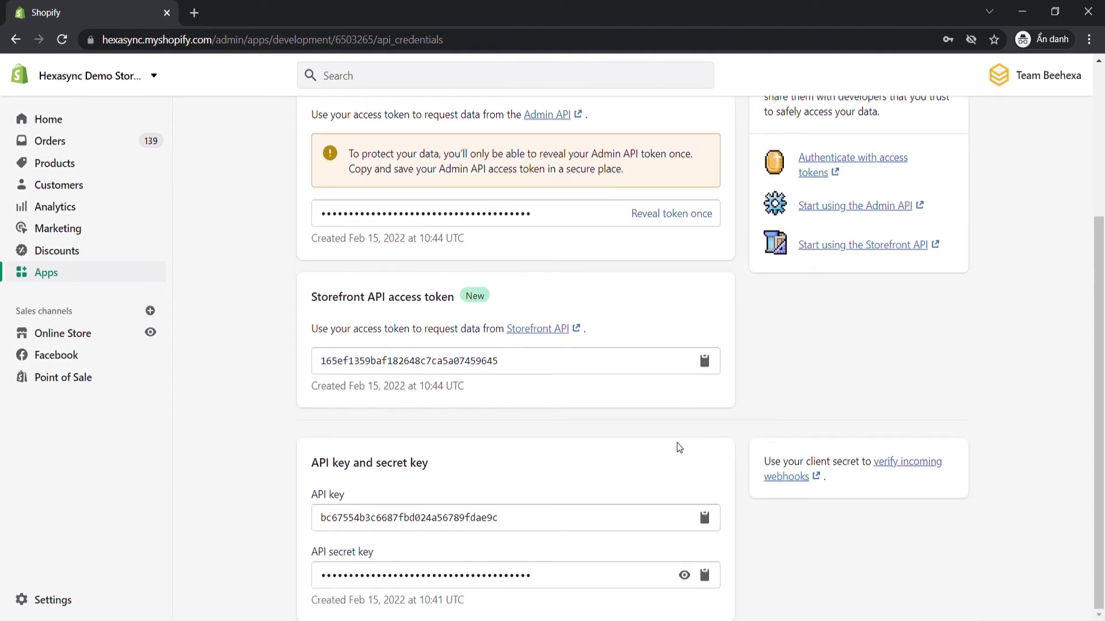
scroll(678, 443, "up", 4)
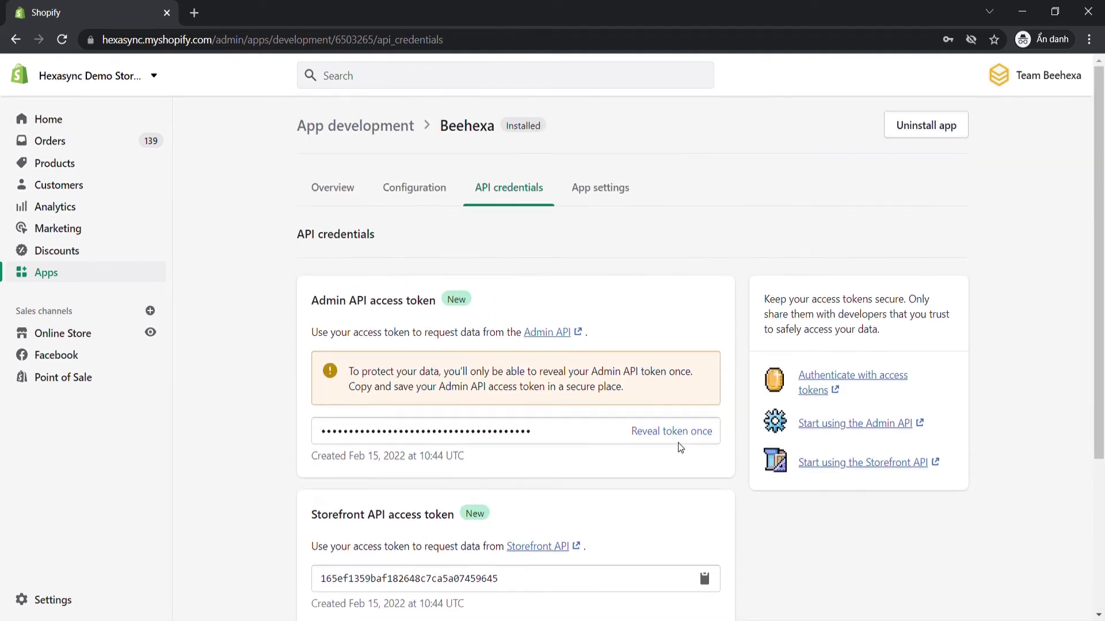
left_click(690, 436)
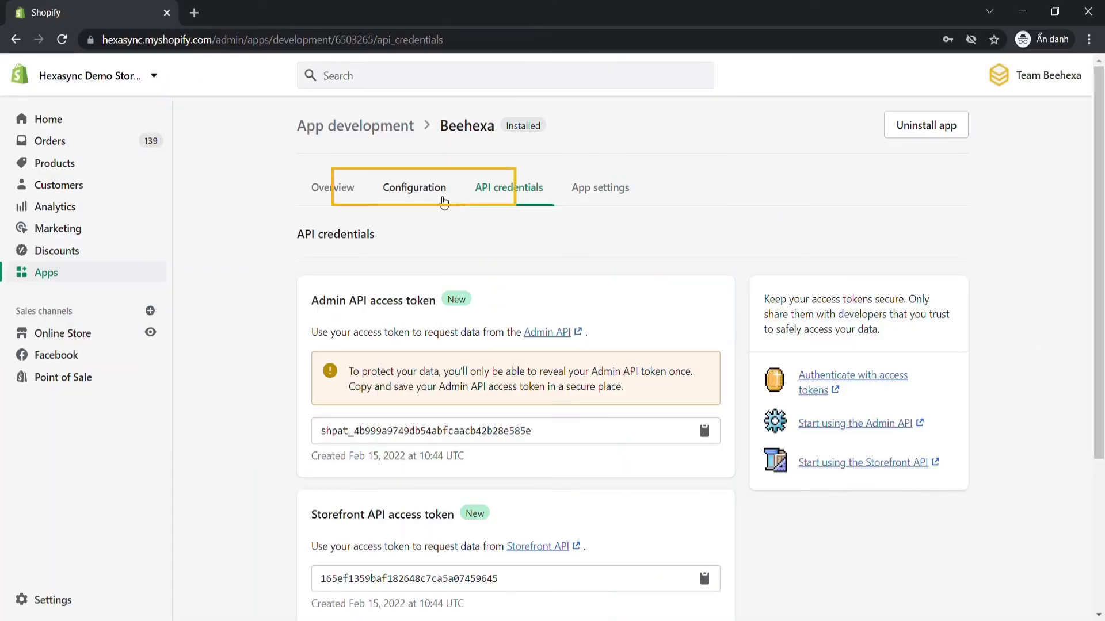
left_click(442, 200)
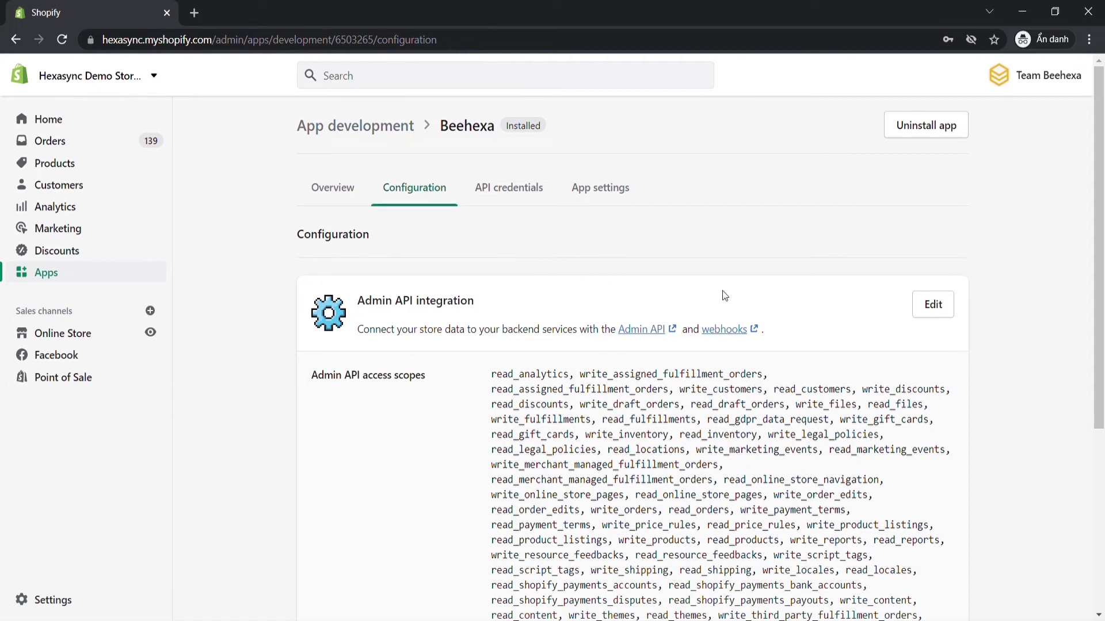
left_click(927, 307)
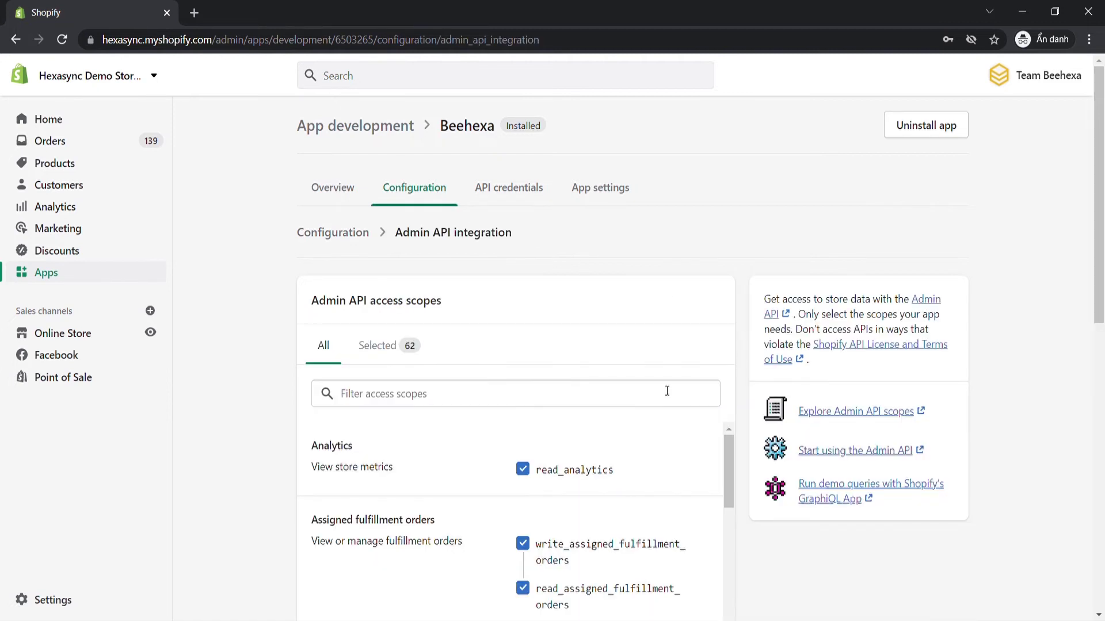
scroll(597, 361, "down", 4)
left_click(522, 360)
left_click(521, 499)
scroll(653, 444, "down", 15)
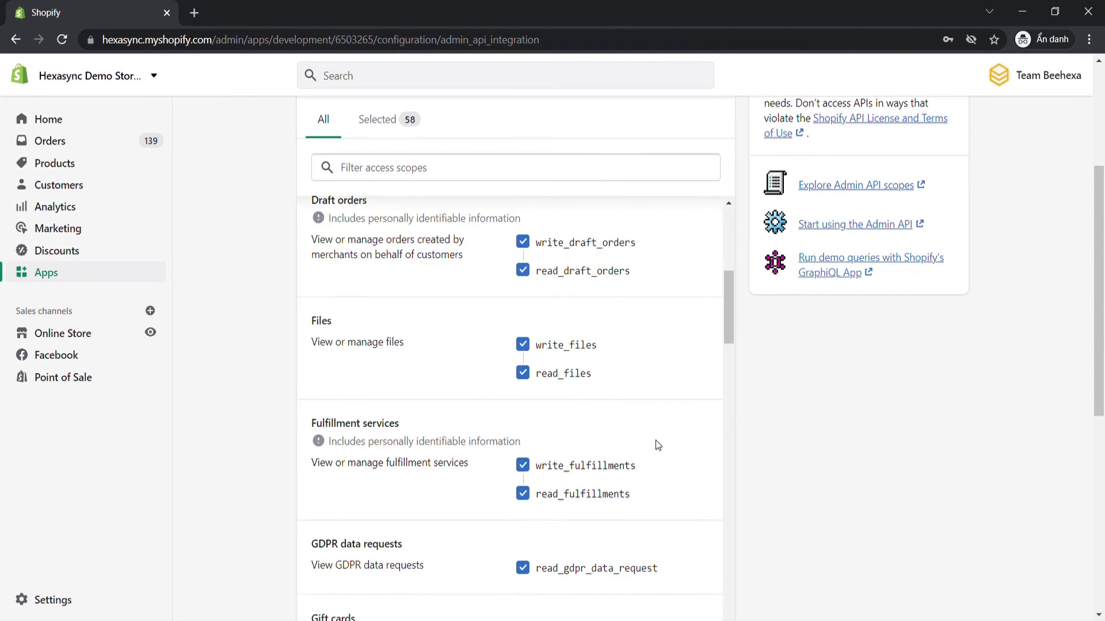
scroll(540, 529, "down", 10)
left_click(946, 604)
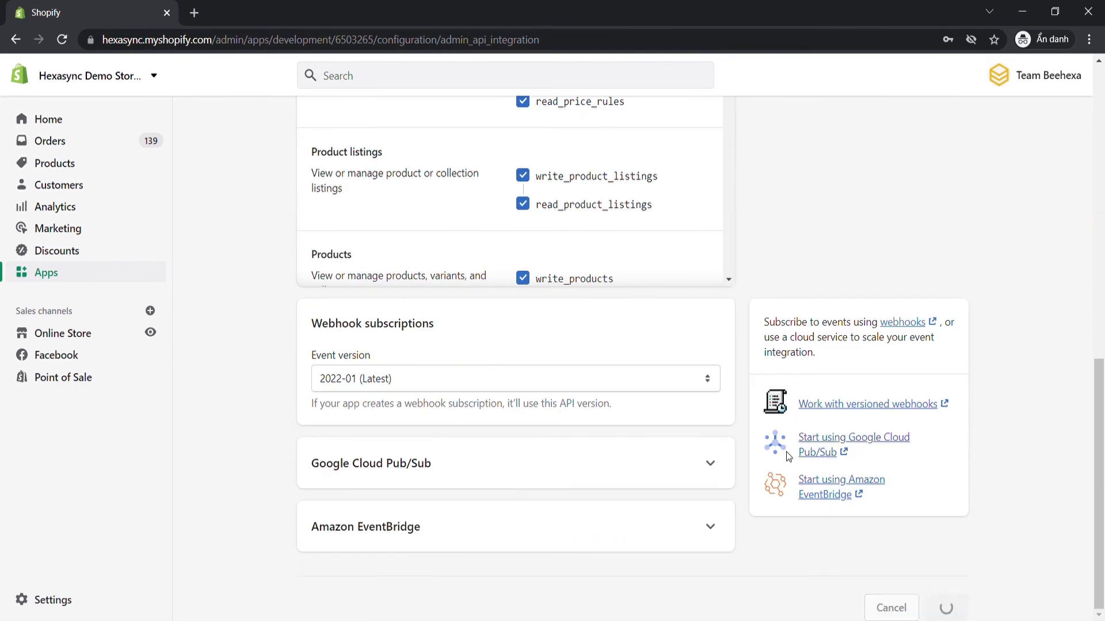
left_click(932, 439)
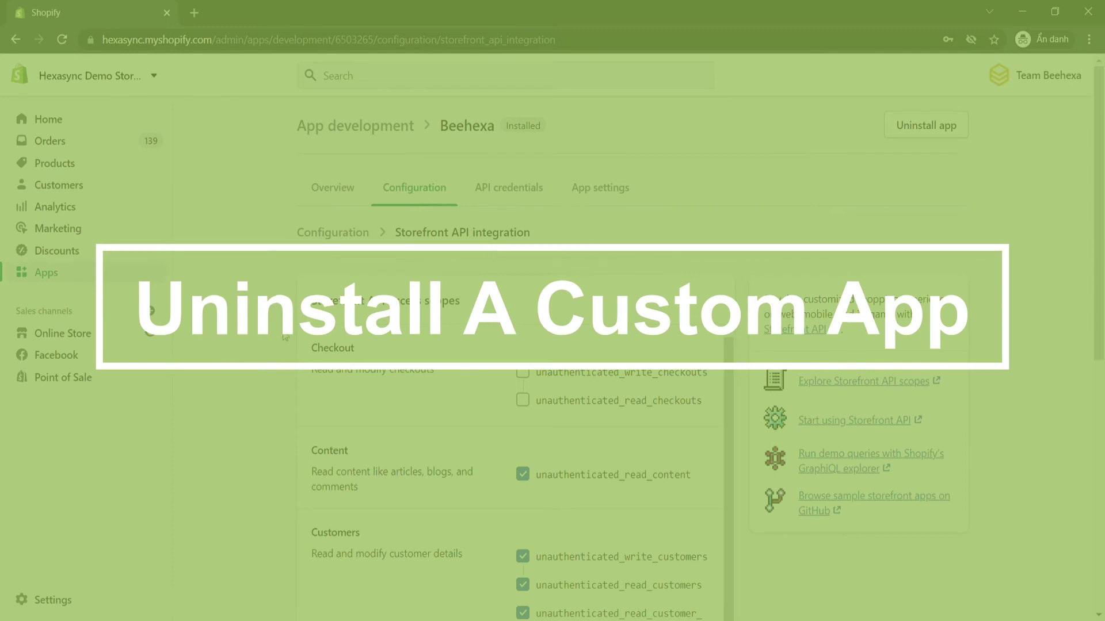
left_click(84, 126)
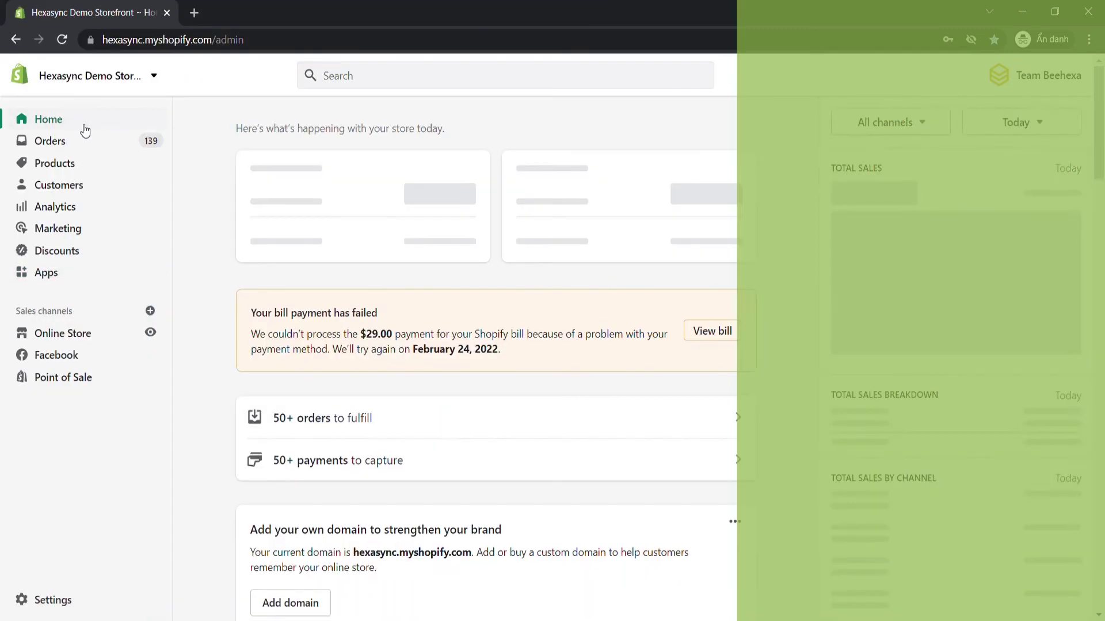
left_click(79, 273)
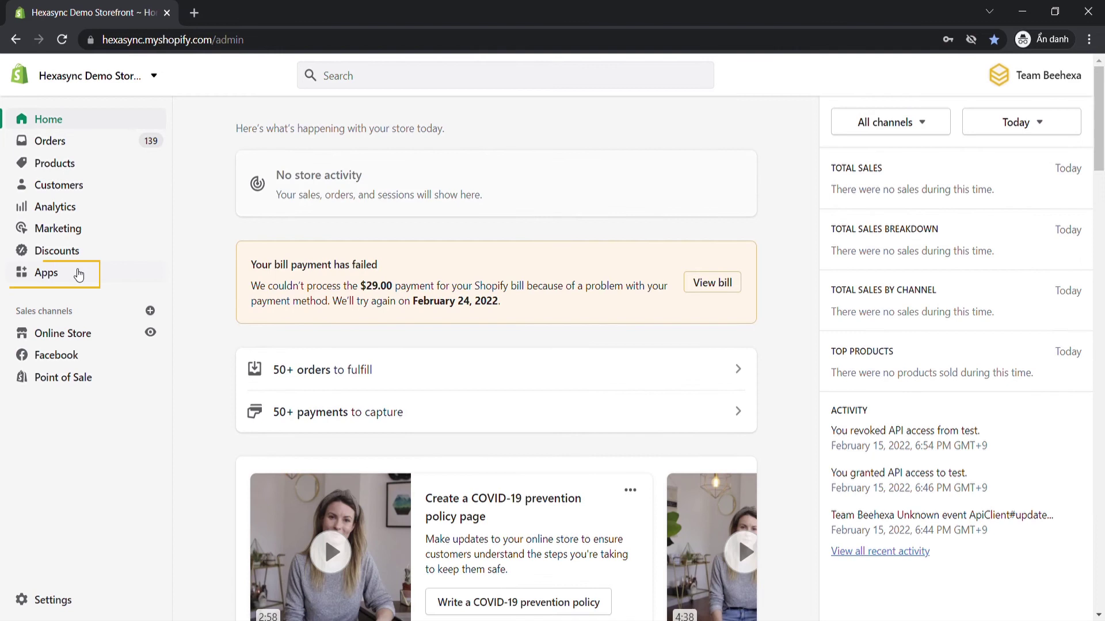
scroll(656, 341, "down", 10)
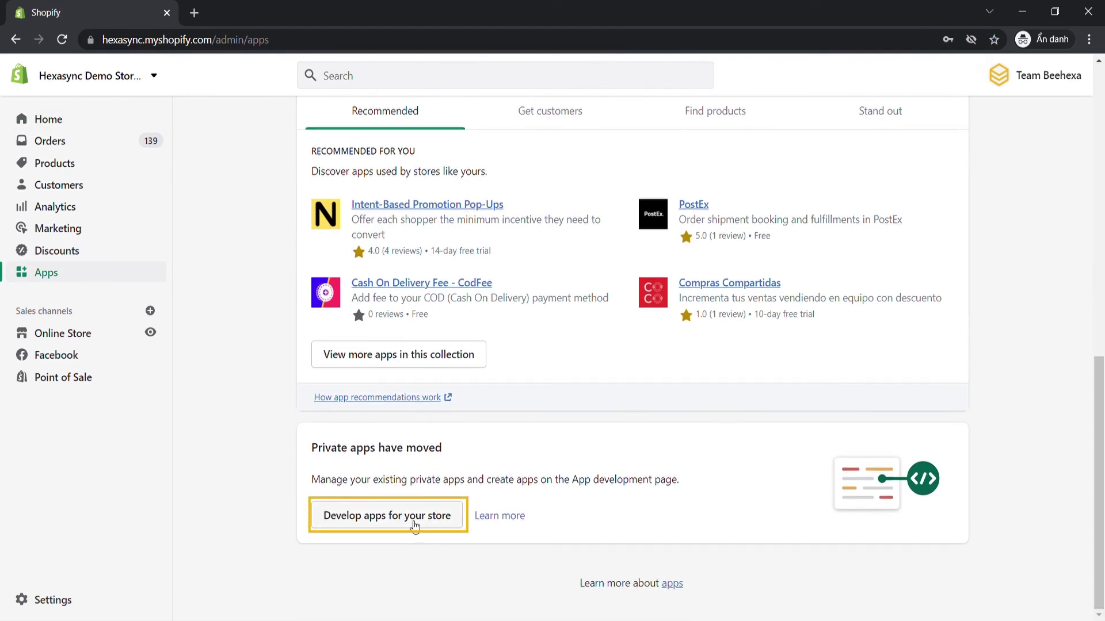
left_click(415, 521)
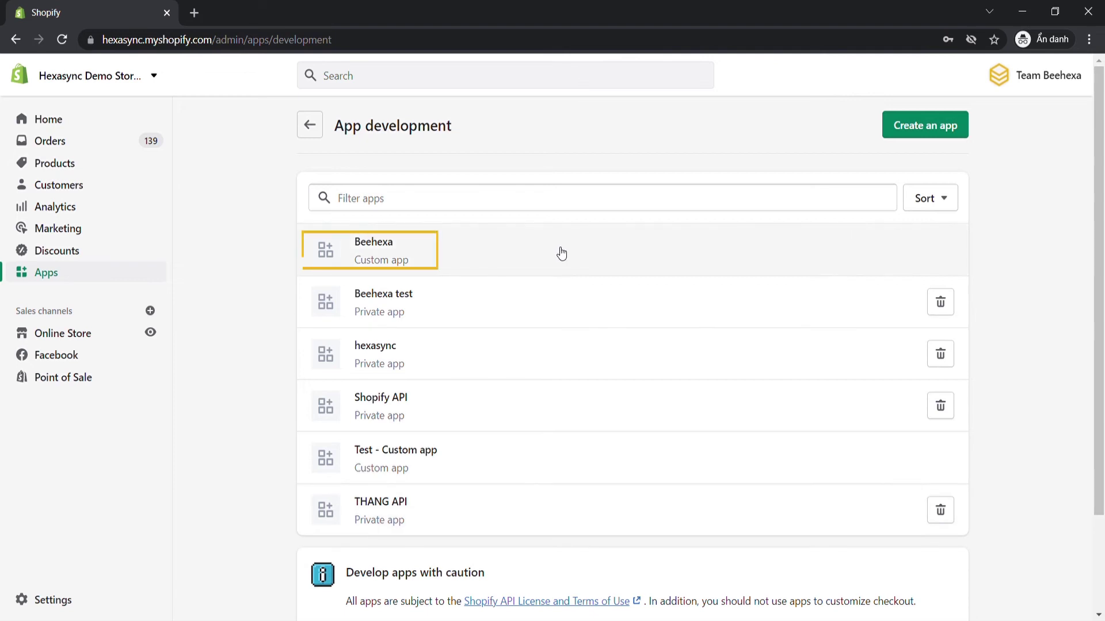
left_click(560, 252)
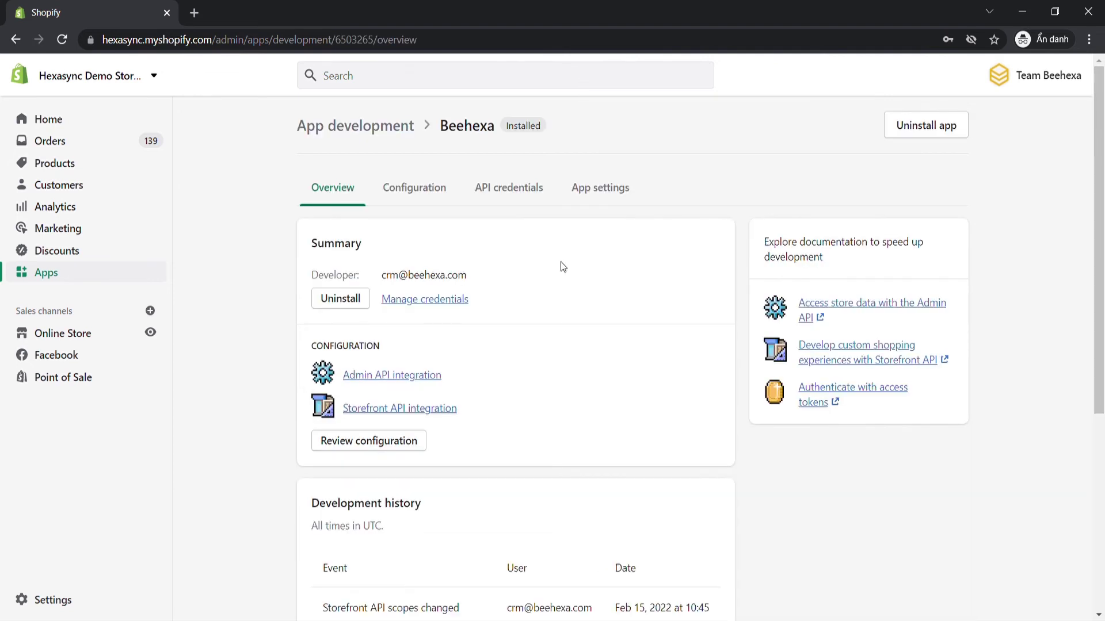
left_click(938, 134)
left_click(742, 403)
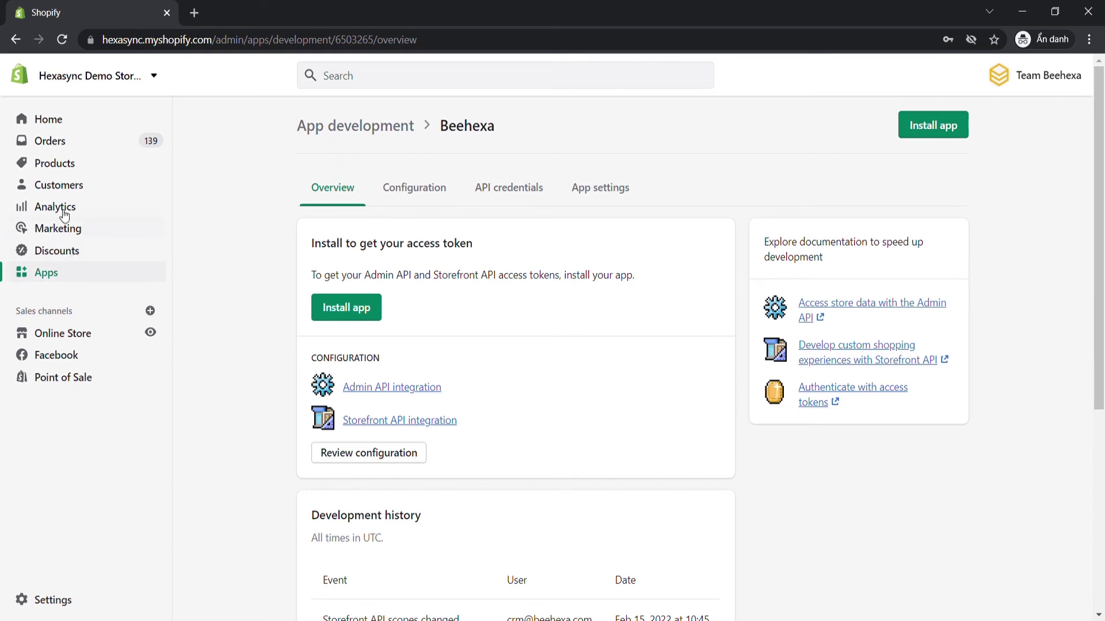
left_click(69, 117)
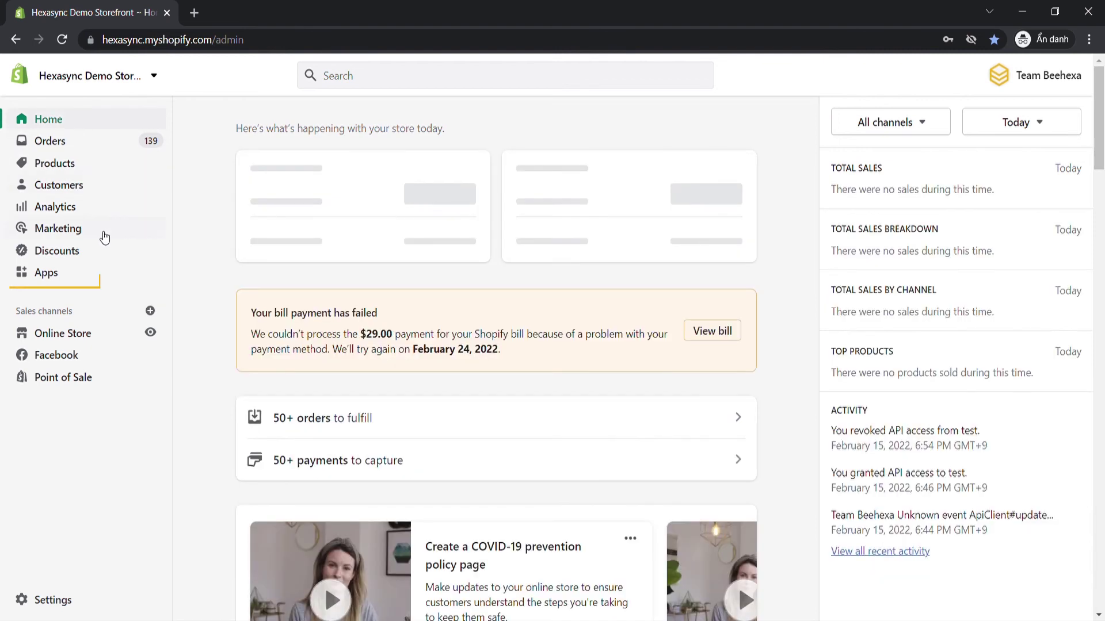
left_click(95, 283)
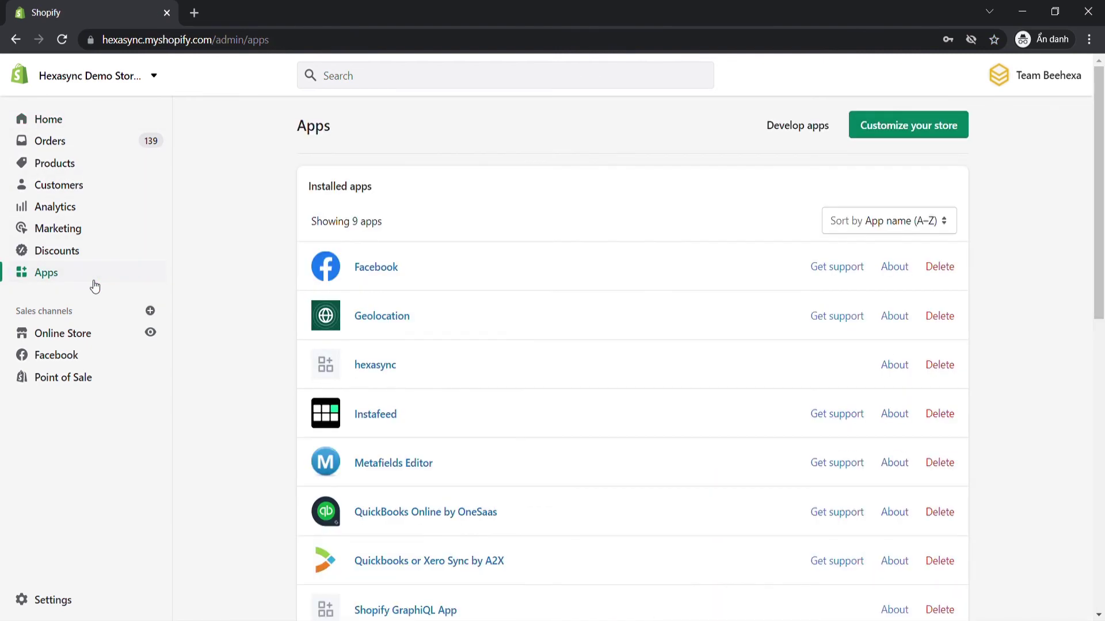
scroll(541, 424, "down", 1)
scroll(542, 424, "down", 10)
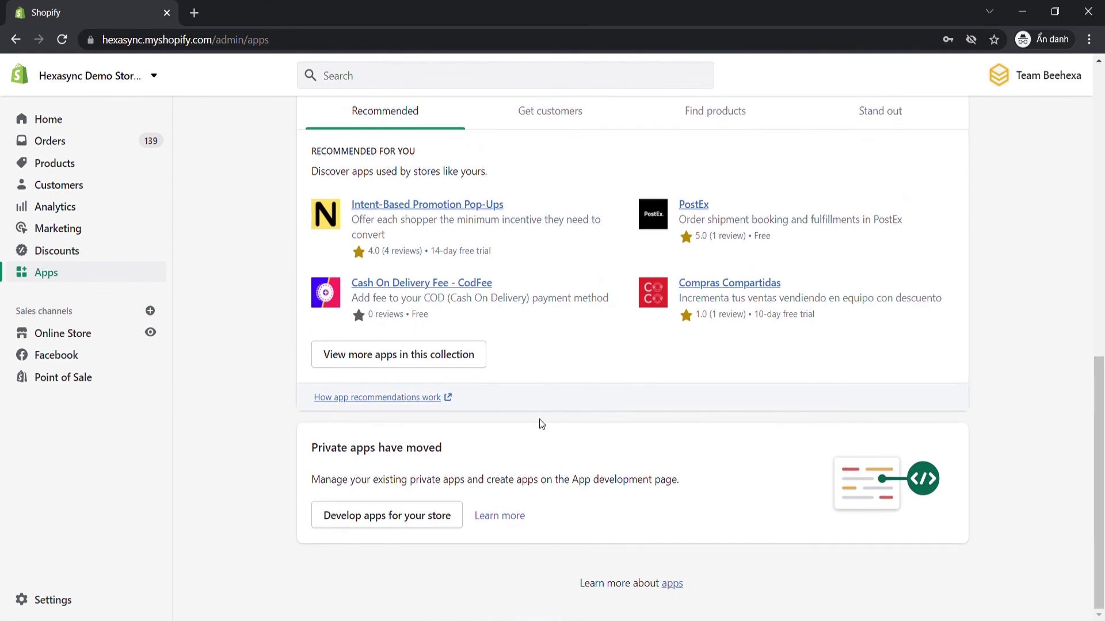
left_click(402, 530)
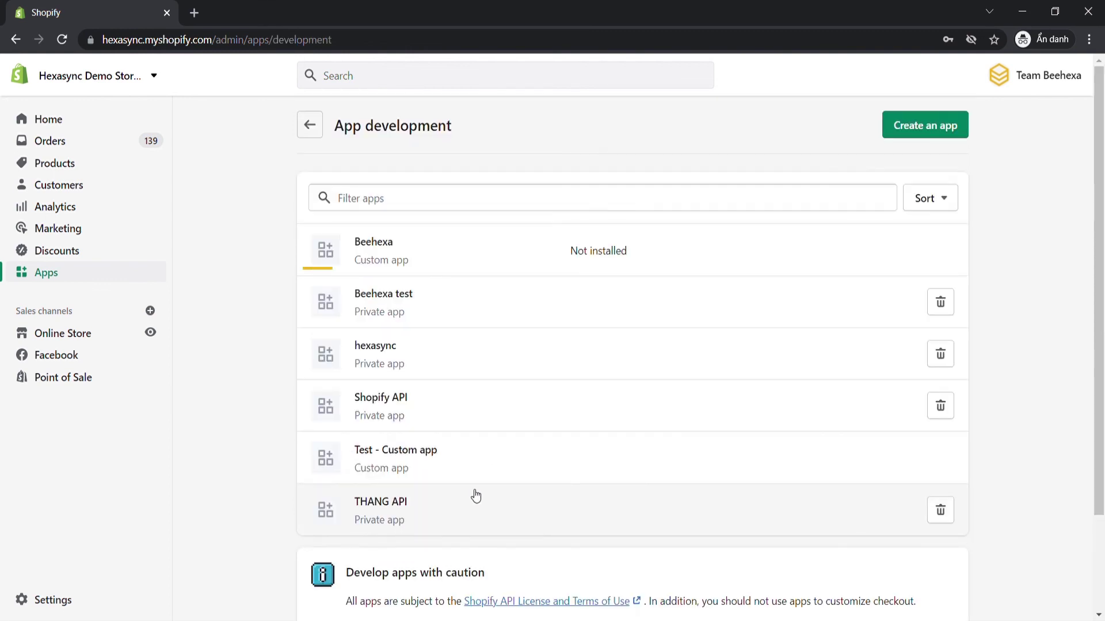
left_click(599, 258)
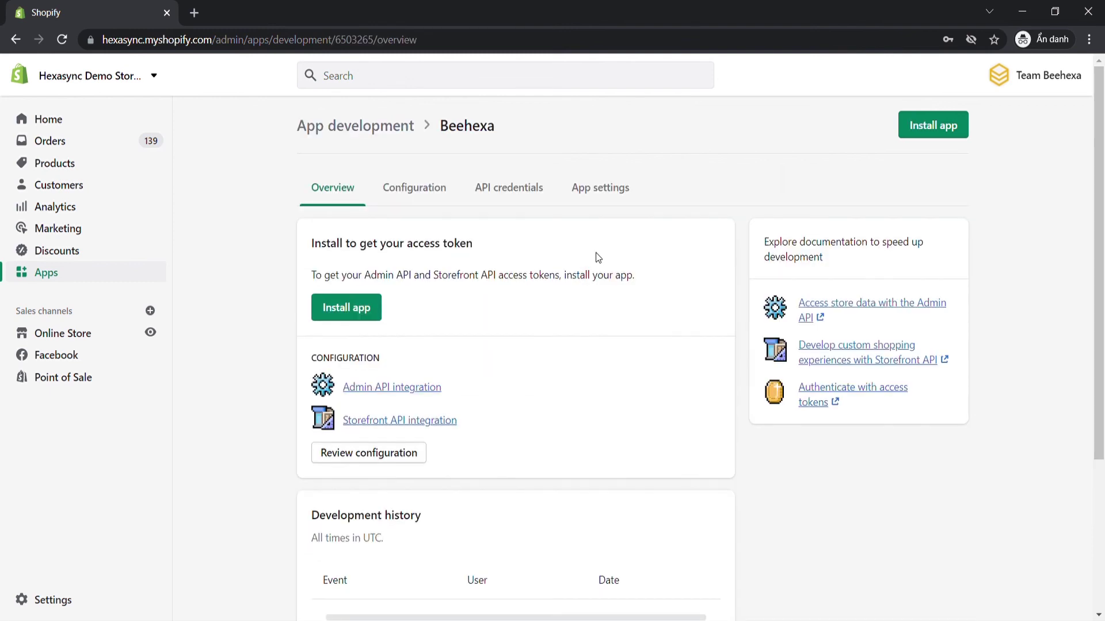
left_click(598, 189)
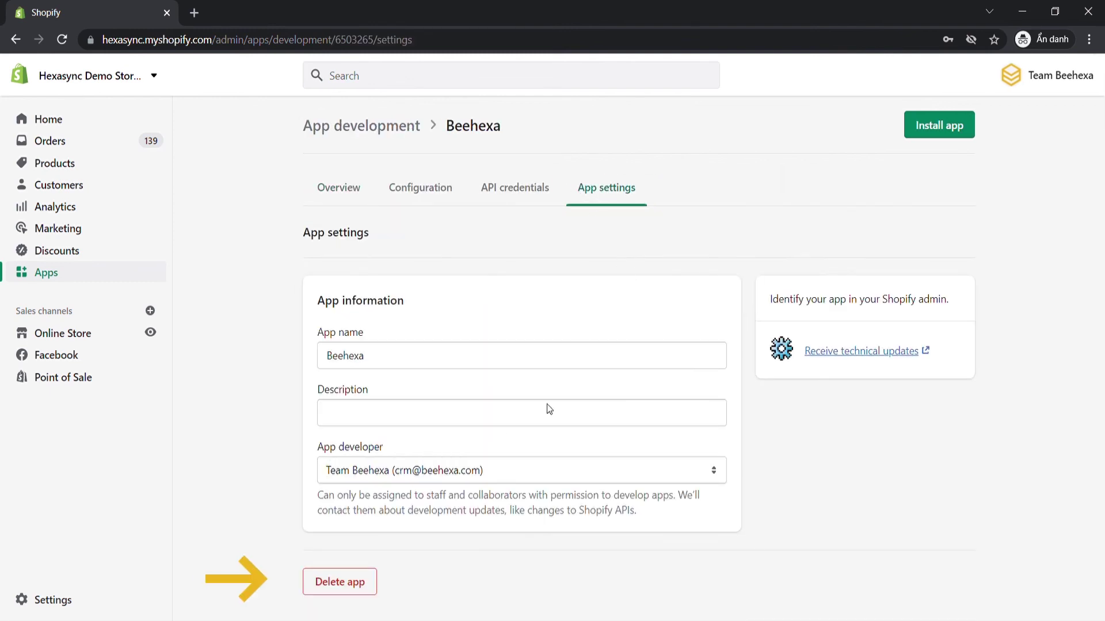
left_click(351, 592)
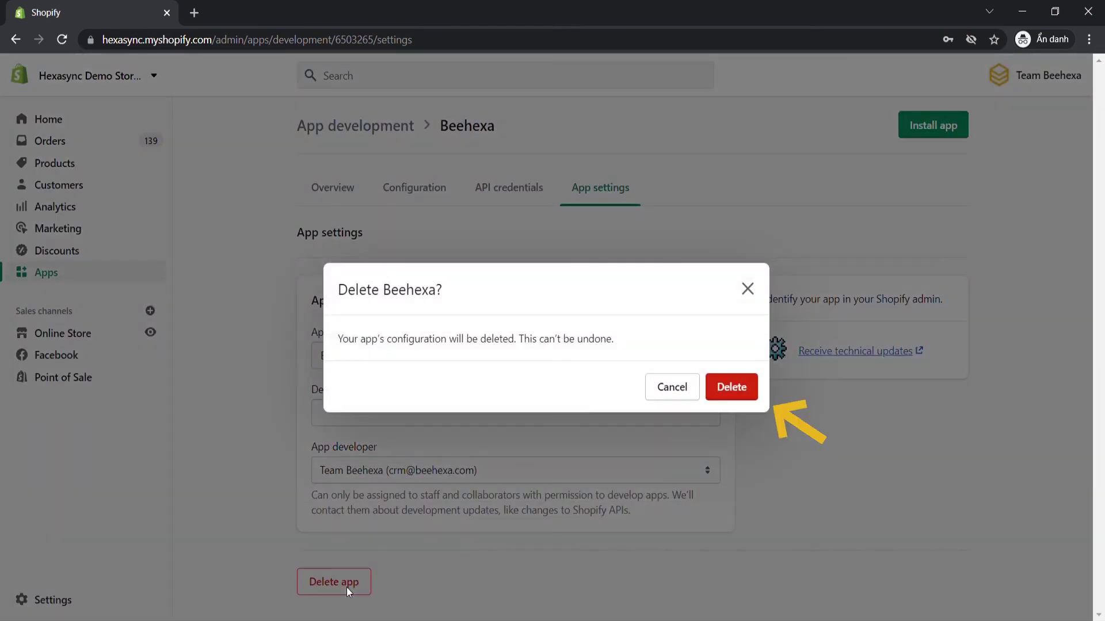
left_click(727, 394)
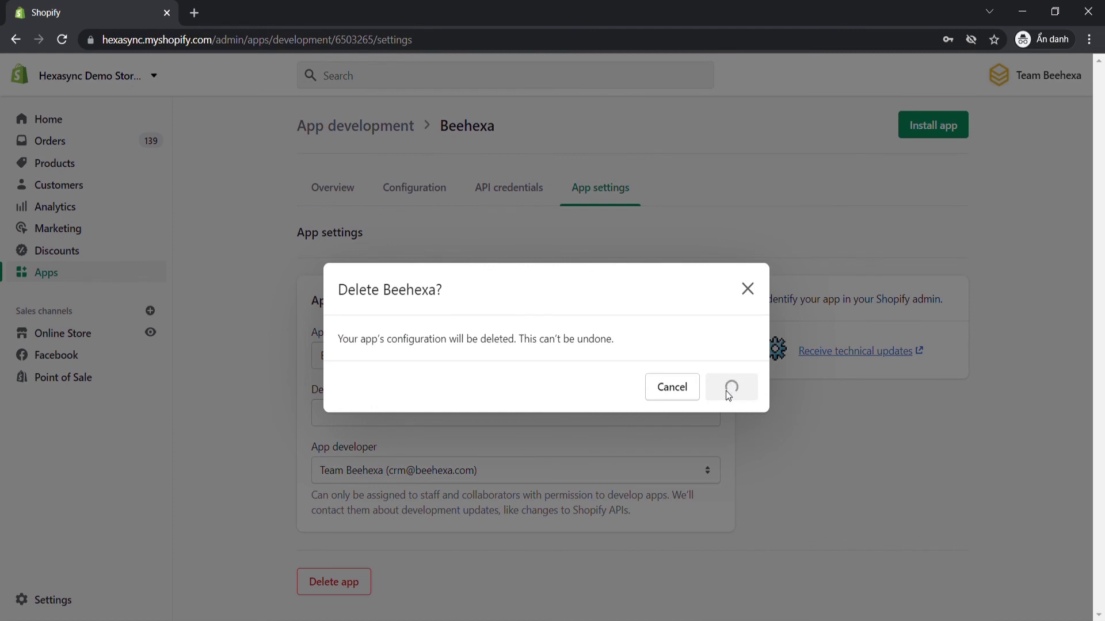